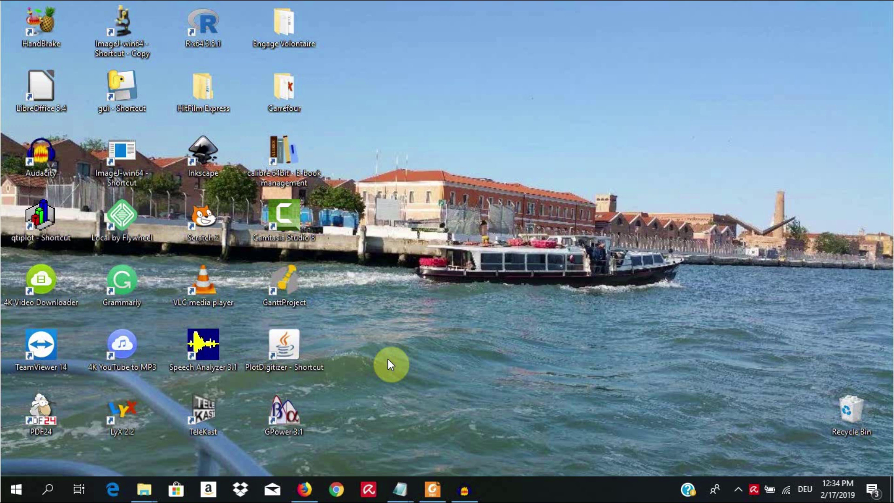
Search for 'lightshot' in Firefox
{"action": "left_click", "coordinate": [304, 489]}
{"action": "left_click", "coordinate": [290, 168]}
{"action": "type", "text": "lightshot"}
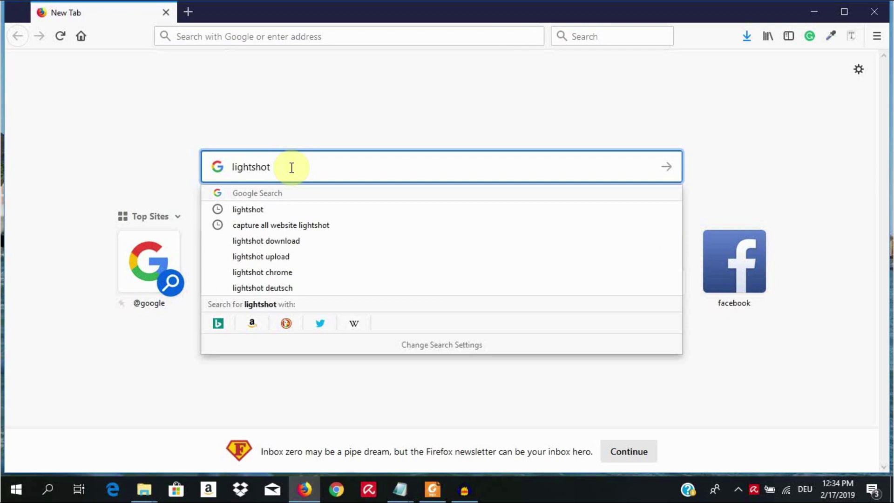
{"action": "key", "text": "Return"}
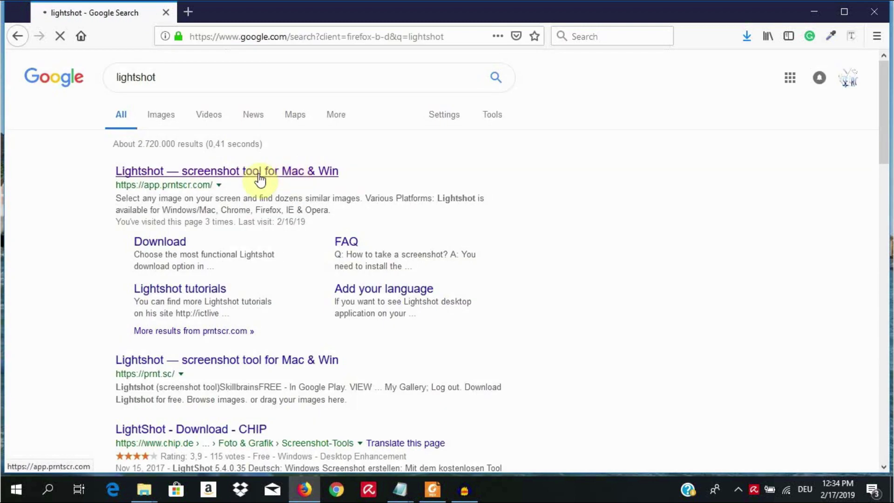
Open the official app.prntscr.com site and save the Windows installer setup-lightshot.exe
{"action": "left_click", "coordinate": [204, 176]}
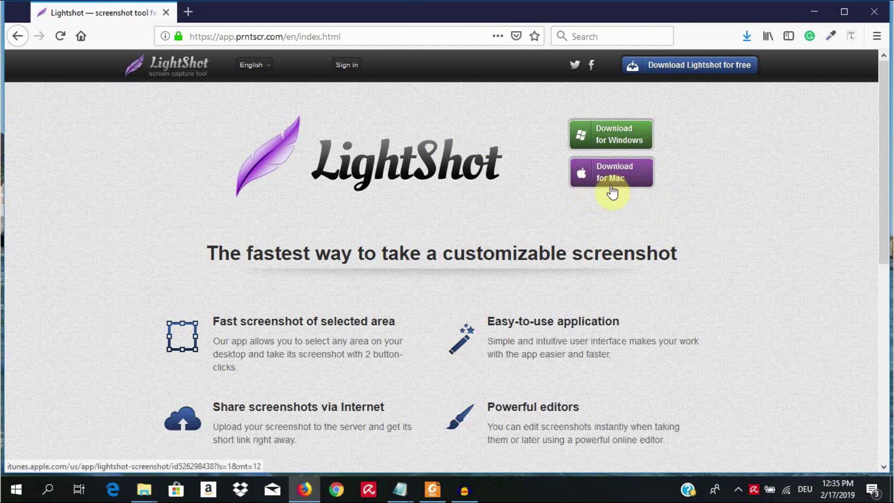
{"action": "left_click", "coordinate": [629, 147]}
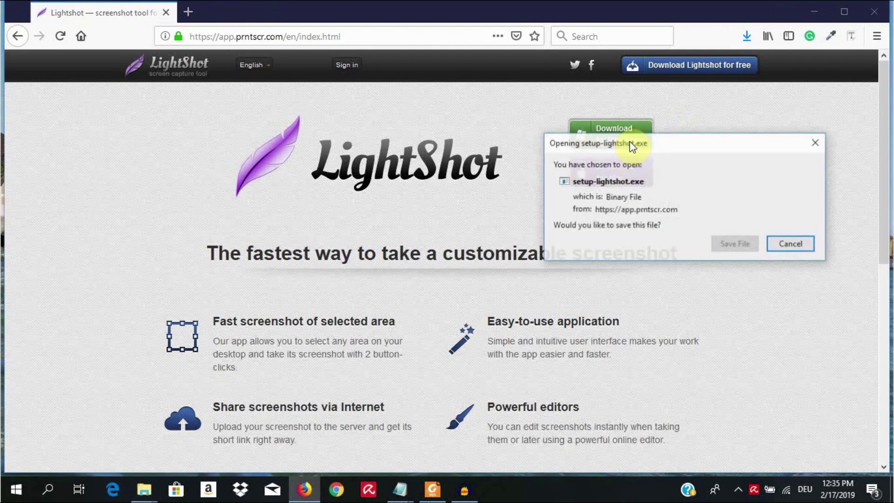
{"action": "left_click", "coordinate": [730, 243]}
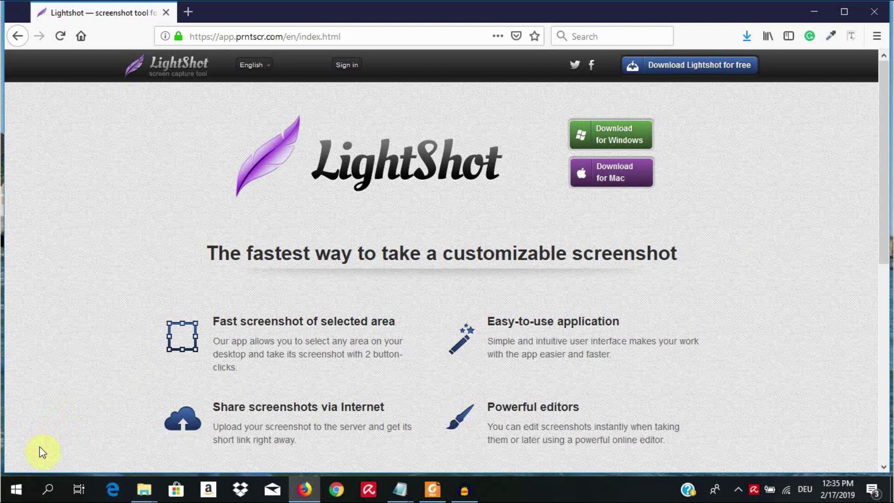
Launch the Lightshot app via Windows search for 'light' and show the hidden tray icons
{"action": "left_click", "coordinate": [50, 490]}
{"action": "type", "text": "light"}
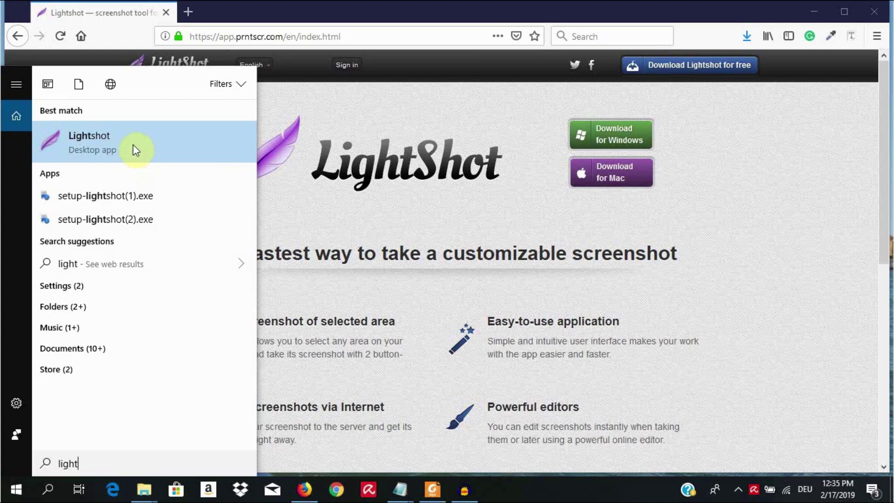
{"action": "left_click", "coordinate": [135, 149]}
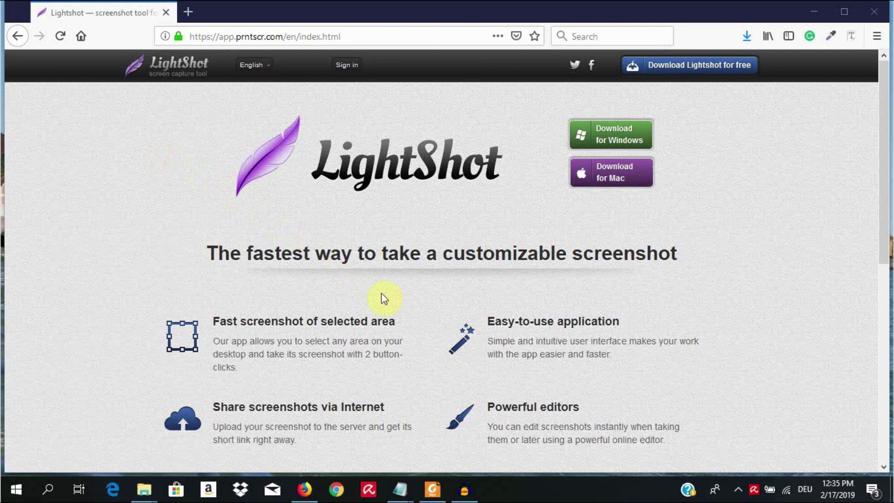
{"action": "left_click", "coordinate": [738, 489]}
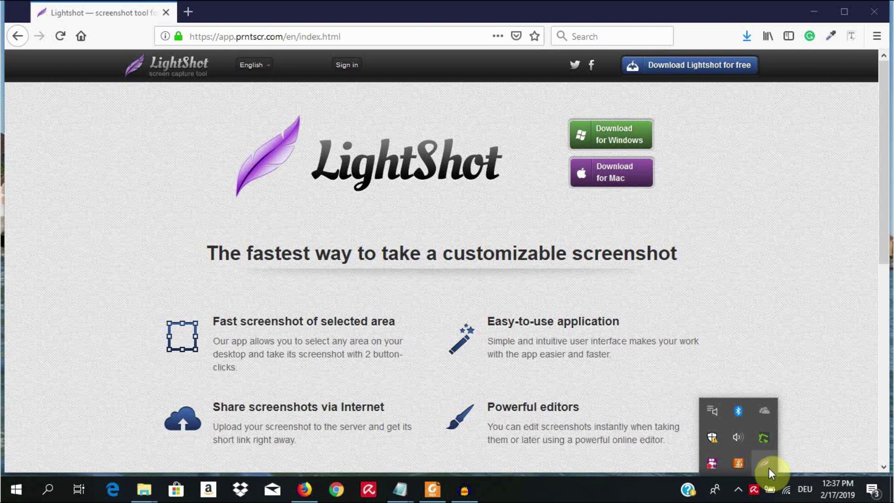
Start a Lightshot capture and size the selection around the homepage banner to 1033x338
{"action": "left_click", "coordinate": [767, 464]}
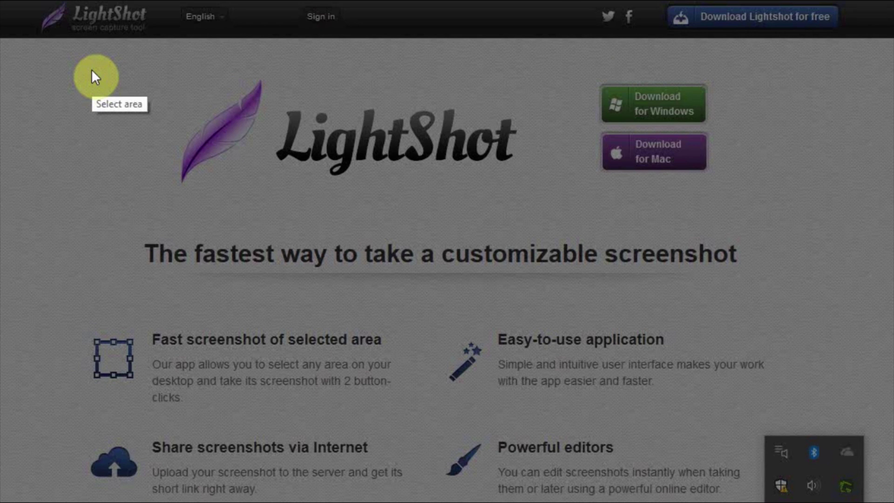
{"action": "left_click_drag", "start_coordinate": [71, 50], "coordinate": [754, 313]}
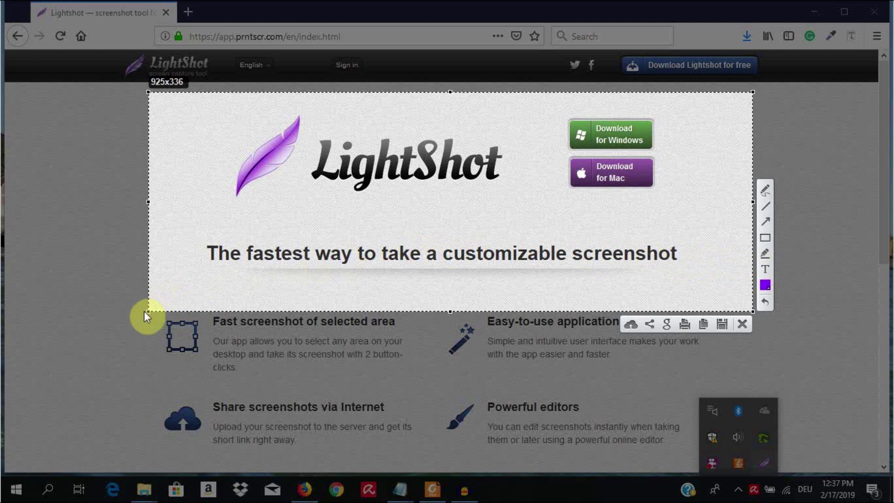
{"action": "left_click_drag", "start_coordinate": [148, 310], "coordinate": [123, 313]}
{"action": "left_click_drag", "start_coordinate": [121, 203], "coordinate": [114, 205]}
{"action": "left_click_drag", "start_coordinate": [754, 205], "coordinate": [789, 205]}
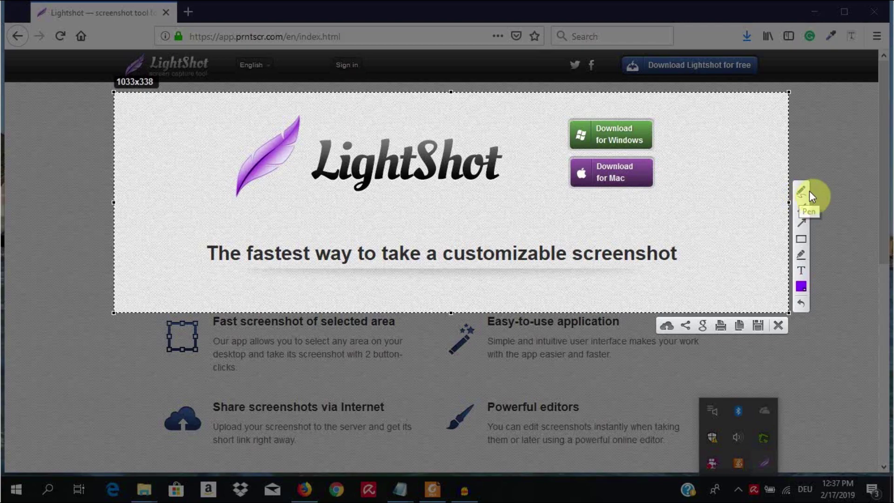
Hand-write a large 'OPen' and a smaller 'Pen' in purple with the Pen tool
{"action": "left_click", "coordinate": [804, 192]}
{"action": "mouse_move", "coordinate": [141, 113]}
{"action": "left_mouse_down"}
{"action": "mouse_move", "coordinate": [140, 156]}
{"action": "mouse_move", "coordinate": [153, 114]}
{"action": "mouse_move", "coordinate": [146, 120]}
{"action": "left_mouse_up"}
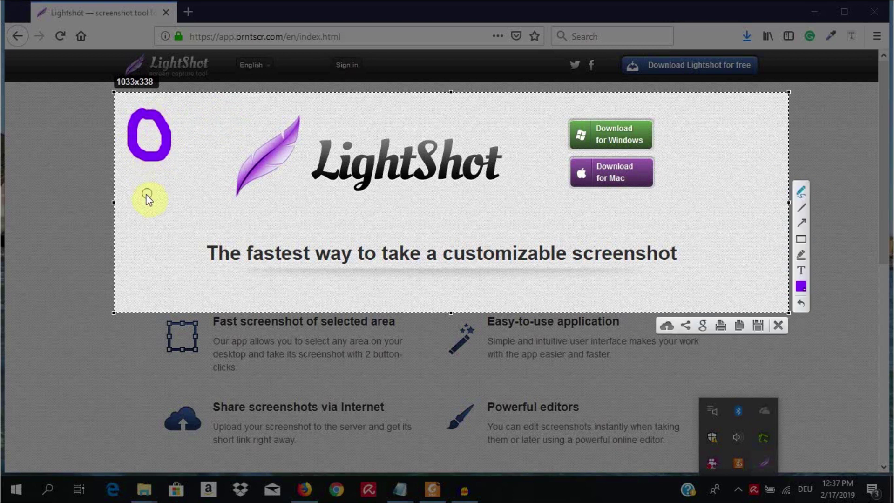
{"action": "mouse_move", "coordinate": [136, 184]}
{"action": "left_mouse_down"}
{"action": "mouse_move", "coordinate": [136, 229]}
{"action": "mouse_move", "coordinate": [164, 184]}
{"action": "mouse_move", "coordinate": [140, 201]}
{"action": "mouse_move", "coordinate": [160, 243]}
{"action": "mouse_move", "coordinate": [184, 248]}
{"action": "left_mouse_up"}
{"action": "left_click_drag", "start_coordinate": [194, 216], "coordinate": [222, 242]}
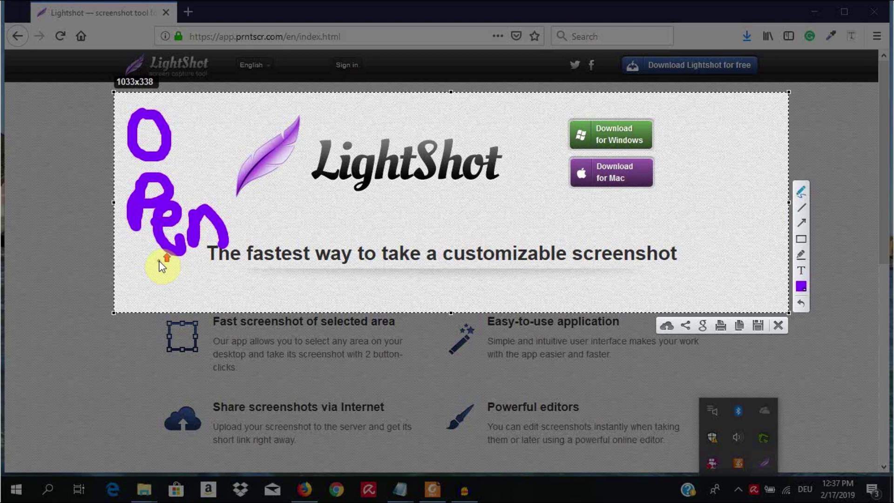
{"action": "mouse_move", "coordinate": [144, 268]}
{"action": "left_mouse_down"}
{"action": "mouse_move", "coordinate": [143, 306]}
{"action": "mouse_move", "coordinate": [160, 288]}
{"action": "mouse_move", "coordinate": [195, 307]}
{"action": "left_mouse_up"}
{"action": "mouse_move", "coordinate": [202, 309]}
{"action": "left_mouse_down"}
{"action": "mouse_move", "coordinate": [213, 292]}
{"action": "mouse_move", "coordinate": [217, 309]}
{"action": "left_mouse_up"}
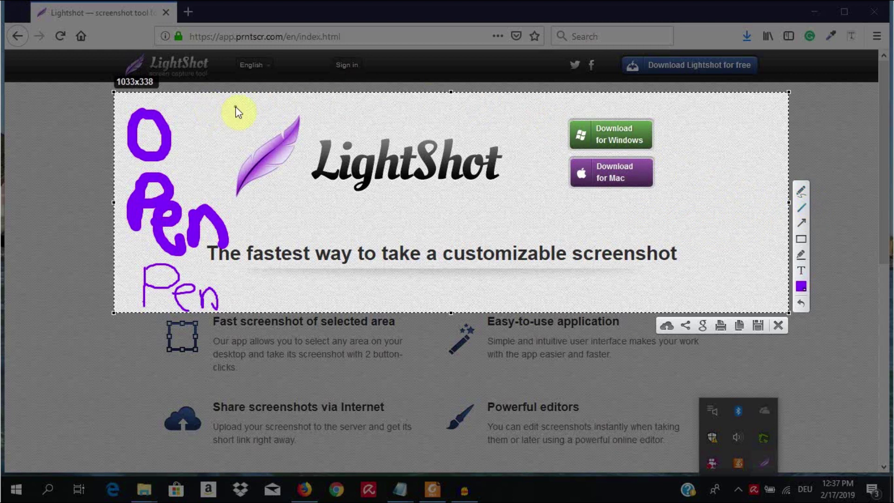
Draw a purple line beside the feather logo and an arrow toward Download for Windows
{"action": "mouse_move", "coordinate": [235, 106]}
{"action": "left_mouse_down"}
{"action": "mouse_move", "coordinate": [304, 106]}
{"action": "mouse_move", "coordinate": [306, 201]}
{"action": "left_mouse_up"}
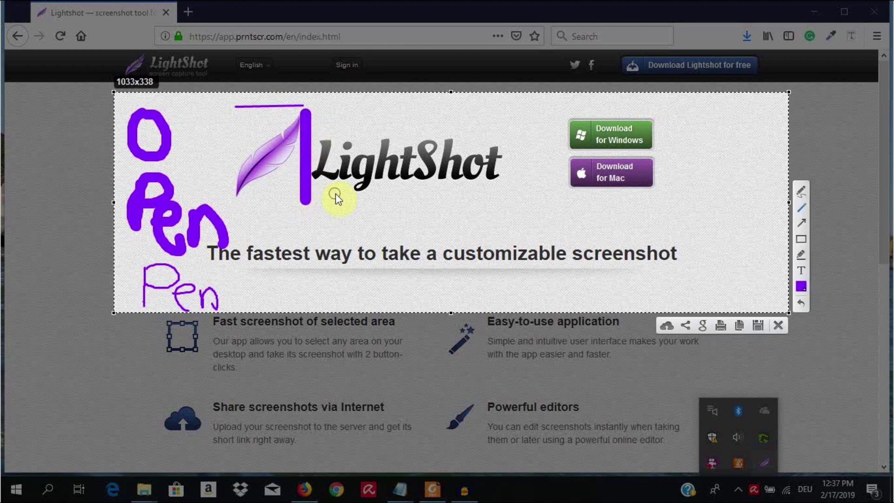
{"action": "left_click", "coordinate": [805, 222]}
{"action": "left_click_drag", "start_coordinate": [470, 125], "coordinate": [558, 123]}
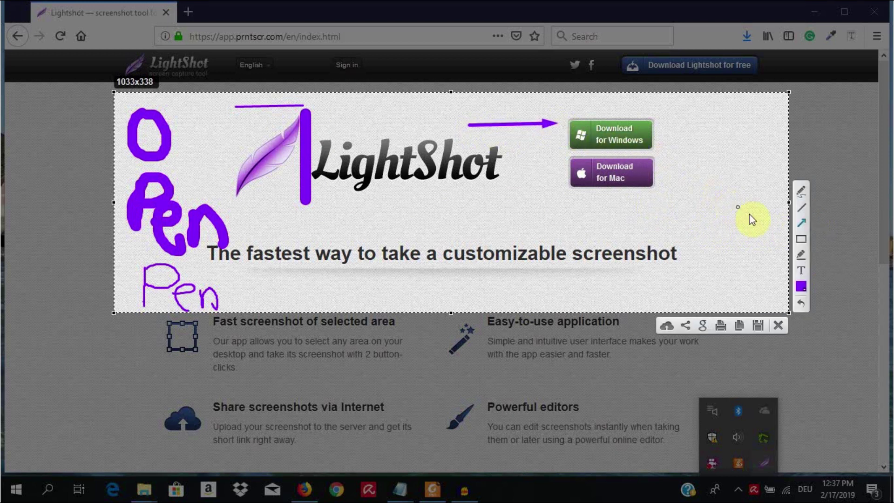
Box the word 'screenshot' in purple and highlight 'fastest' in yellow
{"action": "left_click", "coordinate": [800, 240]}
{"action": "mouse_move", "coordinate": [567, 228]}
{"action": "left_mouse_down"}
{"action": "mouse_move", "coordinate": [582, 253]}
{"action": "mouse_move", "coordinate": [684, 272]}
{"action": "left_mouse_up"}
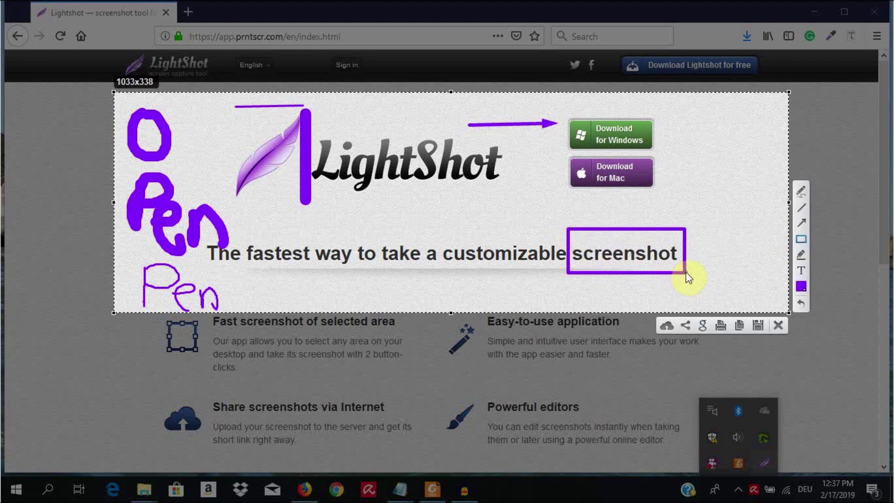
{"action": "left_click", "coordinate": [802, 255]}
{"action": "mouse_move", "coordinate": [247, 252]}
{"action": "left_mouse_down"}
{"action": "mouse_move", "coordinate": [311, 254]}
{"action": "mouse_move", "coordinate": [295, 249]}
{"action": "mouse_move", "coordinate": [244, 253]}
{"action": "mouse_move", "coordinate": [312, 263]}
{"action": "left_mouse_up"}
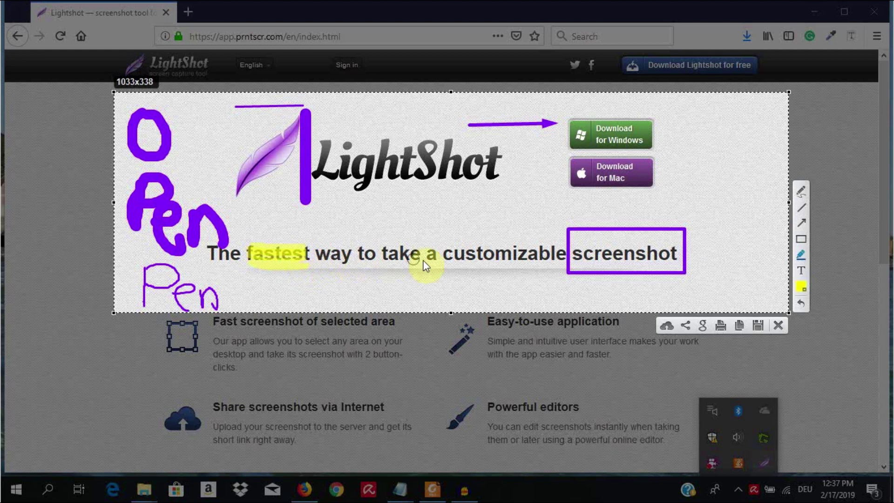
Add an enlarged purple 'Text' label positioned above the middle of the headline
{"action": "left_click", "coordinate": [798, 270]}
{"action": "left_click", "coordinate": [378, 213]}
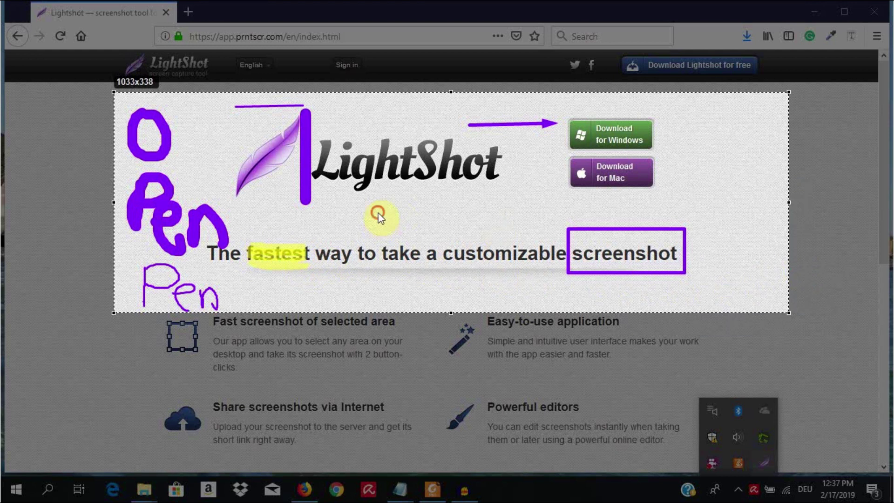
{"action": "type", "text": "Text"}
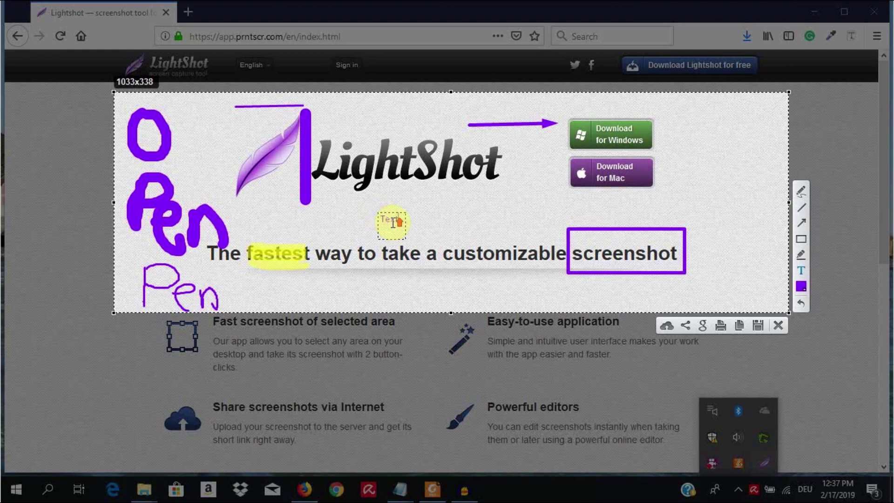
{"action": "scroll", "coordinate": [395, 215], "scroll_direction": "up", "scroll_amount": 5}
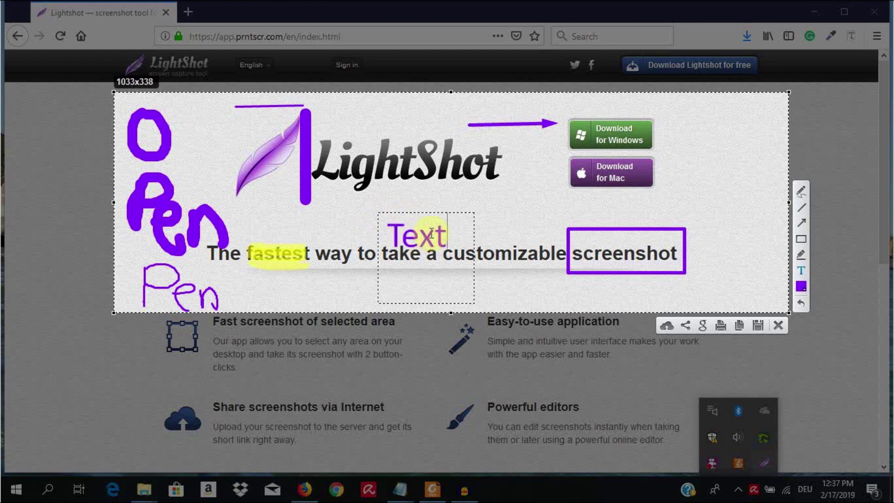
{"action": "scroll", "coordinate": [431, 239], "scroll_direction": "down", "scroll_amount": 4}
{"action": "scroll", "coordinate": [430, 239], "scroll_direction": "down", "scroll_amount": 2}
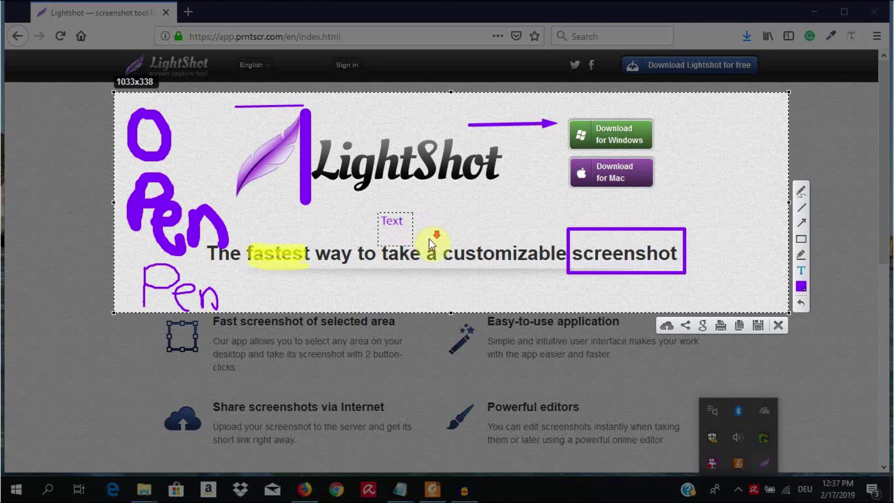
{"action": "scroll", "coordinate": [429, 238], "scroll_direction": "up", "scroll_amount": 6}
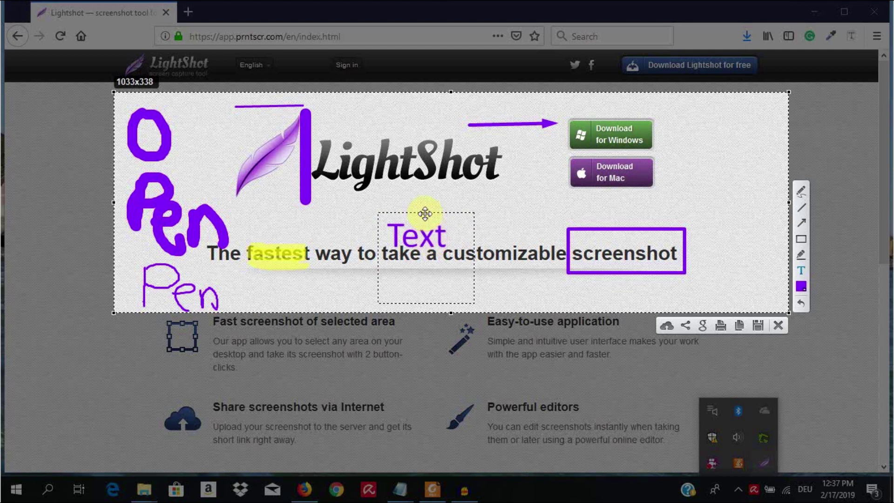
{"action": "mouse_move", "coordinate": [426, 212]}
{"action": "left_mouse_down"}
{"action": "mouse_move", "coordinate": [434, 228]}
{"action": "mouse_move", "coordinate": [479, 208]}
{"action": "mouse_move", "coordinate": [471, 140]}
{"action": "mouse_move", "coordinate": [405, 126]}
{"action": "mouse_move", "coordinate": [384, 177]}
{"action": "mouse_move", "coordinate": [495, 191]}
{"action": "mouse_move", "coordinate": [612, 176]}
{"action": "mouse_move", "coordinate": [423, 182]}
{"action": "mouse_move", "coordinate": [416, 194]}
{"action": "left_mouse_up"}
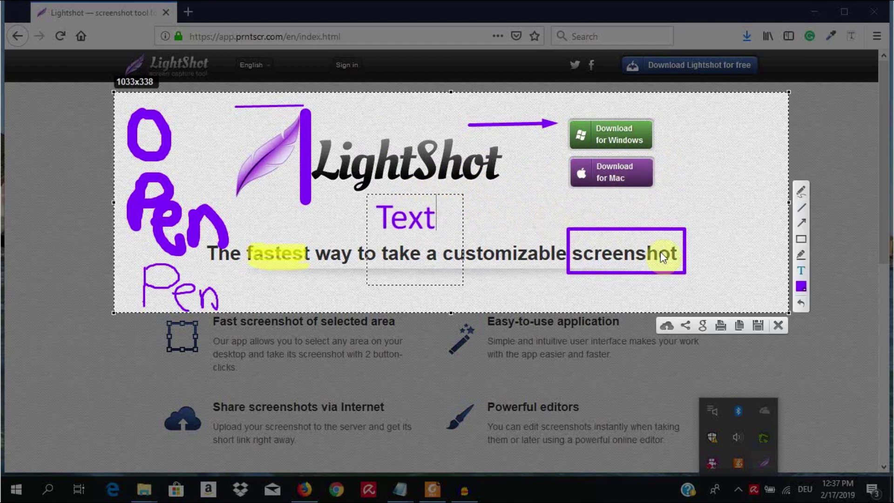
Set the annotation colour to dark red, turning the 'Text' label red
{"action": "left_click", "coordinate": [800, 288]}
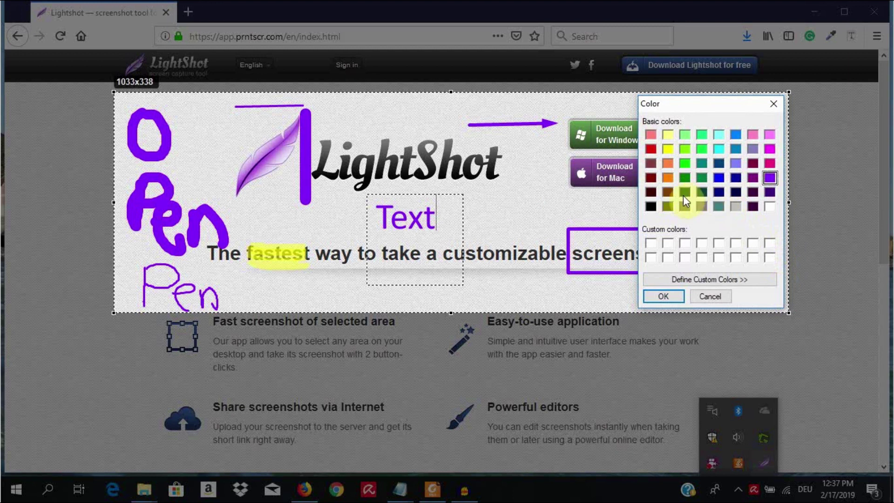
{"action": "left_click", "coordinate": [650, 148]}
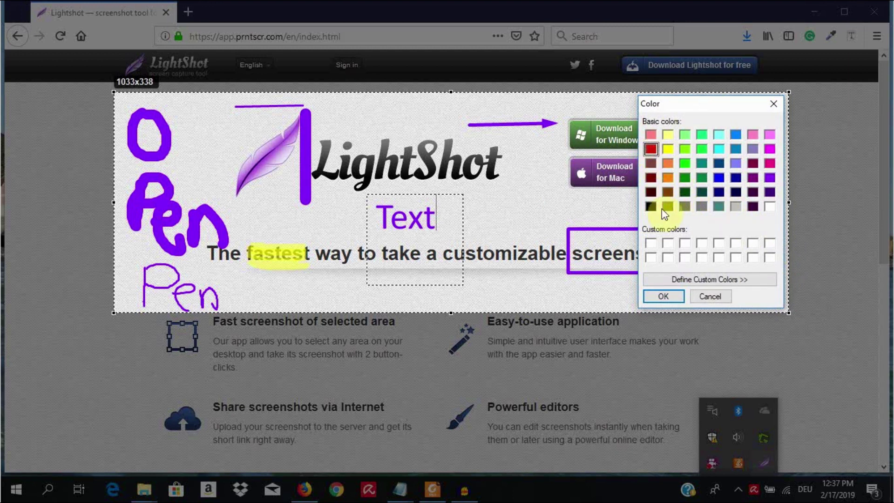
{"action": "left_click", "coordinate": [662, 296]}
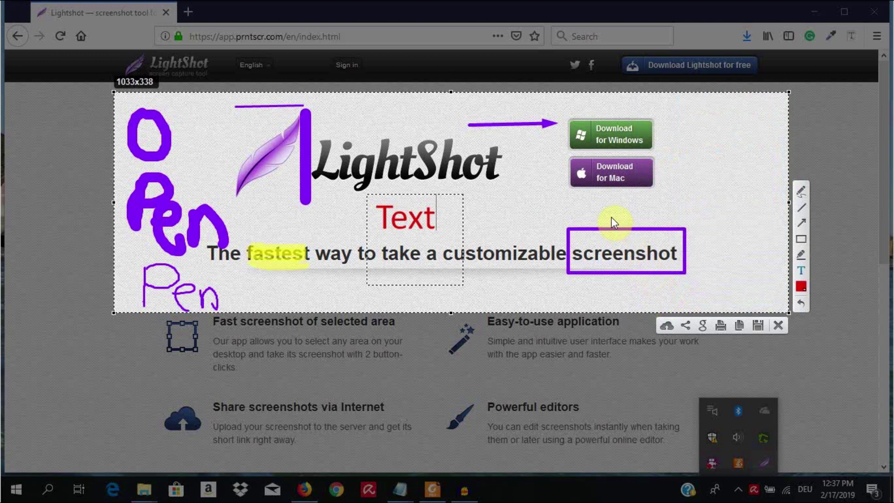
Draw red rectangles around both download buttons and the LightShot logo
{"action": "left_click", "coordinate": [800, 239]}
{"action": "left_click", "coordinate": [801, 239]}
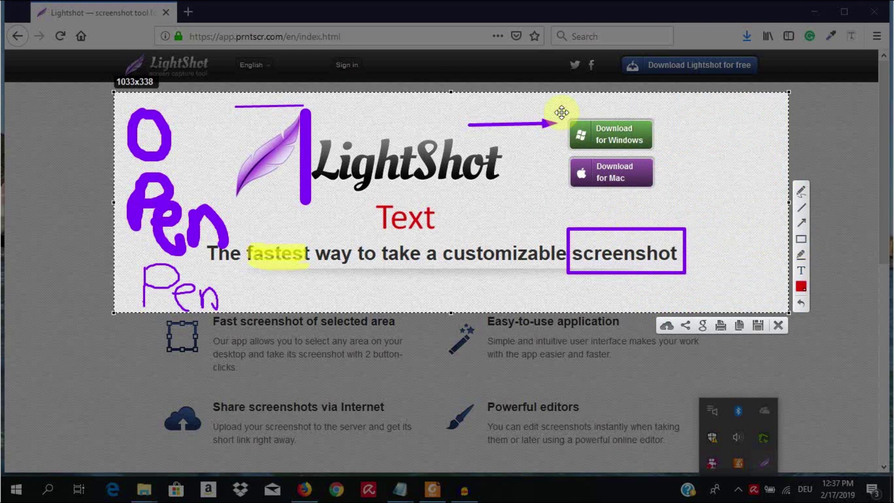
{"action": "left_click", "coordinate": [801, 238]}
{"action": "left_click_drag", "start_coordinate": [555, 104], "coordinate": [674, 205]}
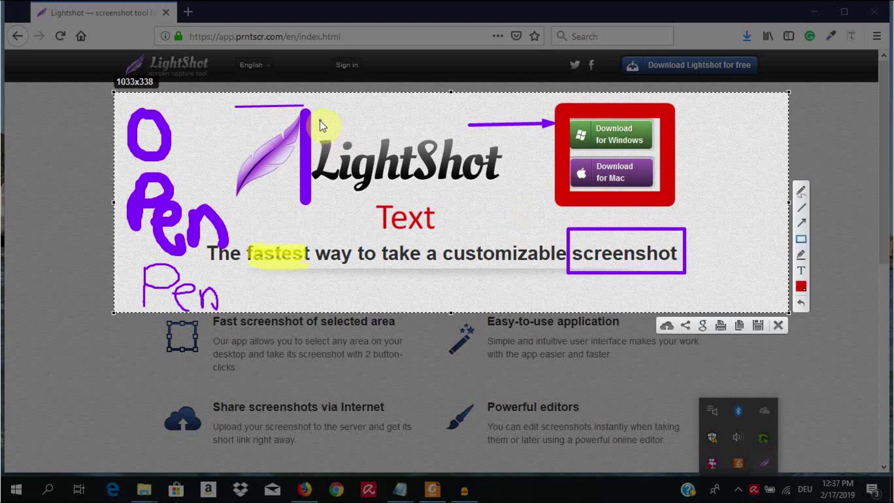
{"action": "mouse_move", "coordinate": [316, 119]}
{"action": "left_mouse_down"}
{"action": "mouse_move", "coordinate": [393, 194]}
{"action": "mouse_move", "coordinate": [508, 200]}
{"action": "left_mouse_up"}
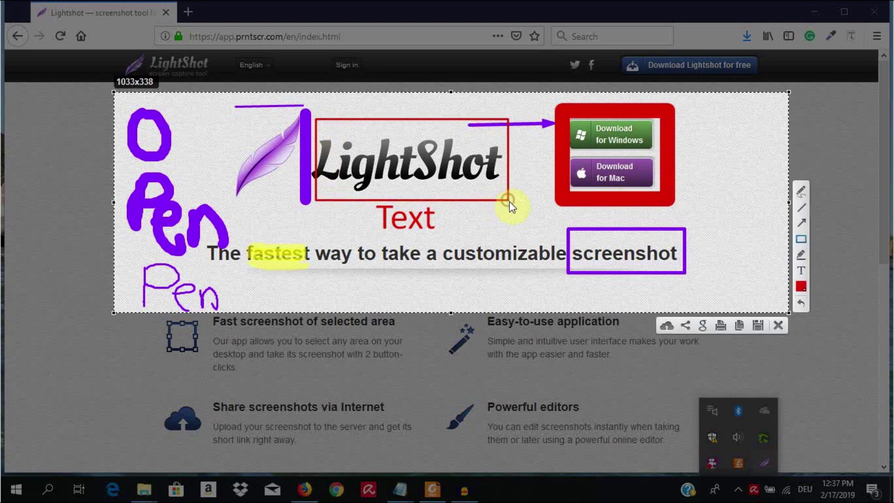
Upload the annotated capture to prnt.sc and copy the uploaded image's address
{"action": "left_click", "coordinate": [667, 328]}
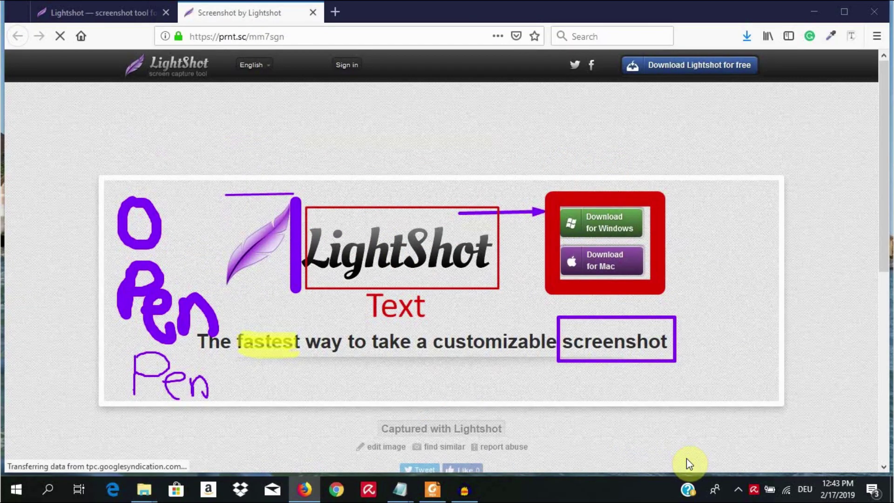
{"action": "right_click", "coordinate": [474, 301]}
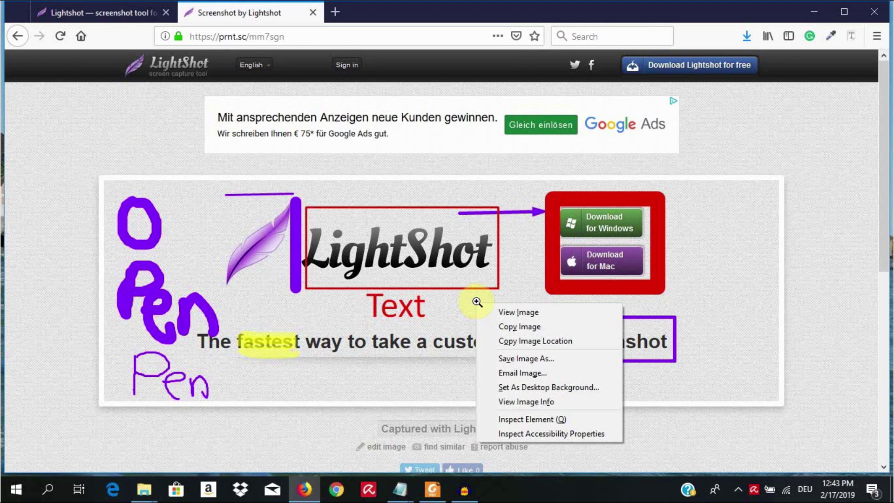
{"action": "left_click", "coordinate": [560, 342]}
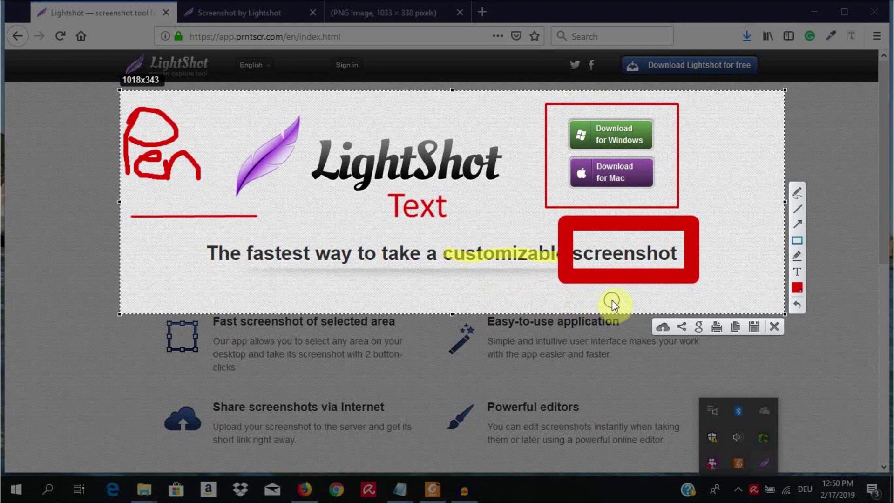
Show the capture's social sharing options
{"action": "left_click", "coordinate": [682, 327]}
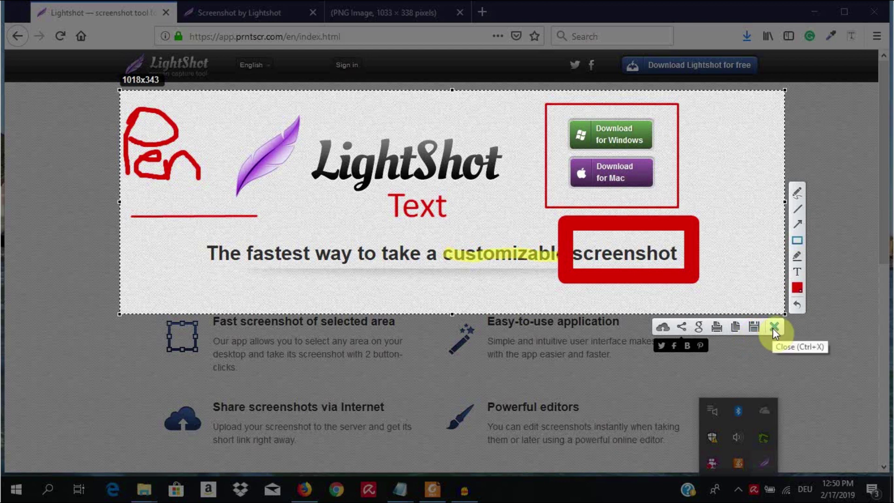
Close the capture without uploading and open Lightshot's Options from its system tray icon
{"action": "left_click", "coordinate": [774, 328]}
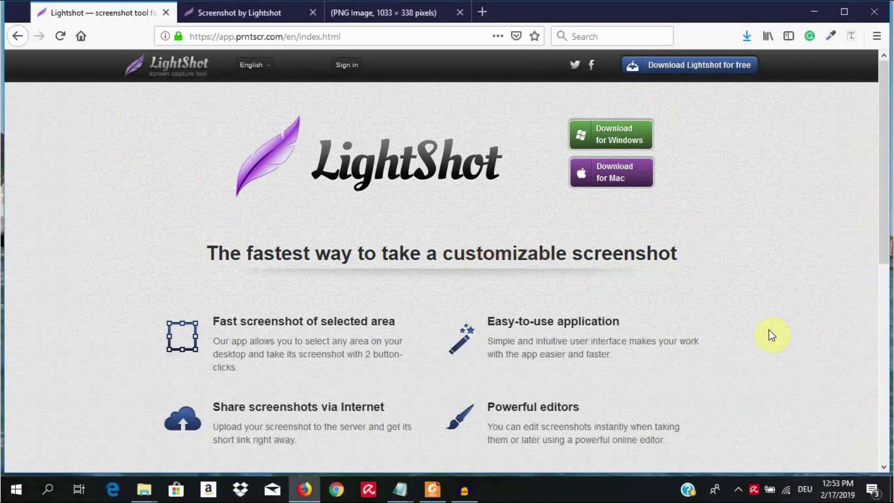
{"action": "left_click", "coordinate": [738, 489]}
{"action": "left_click", "coordinate": [737, 489]}
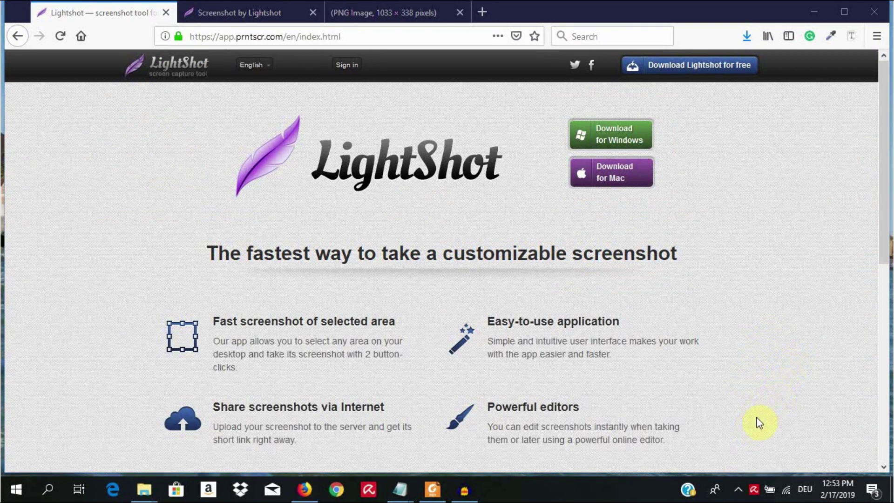
{"action": "left_click", "coordinate": [738, 489]}
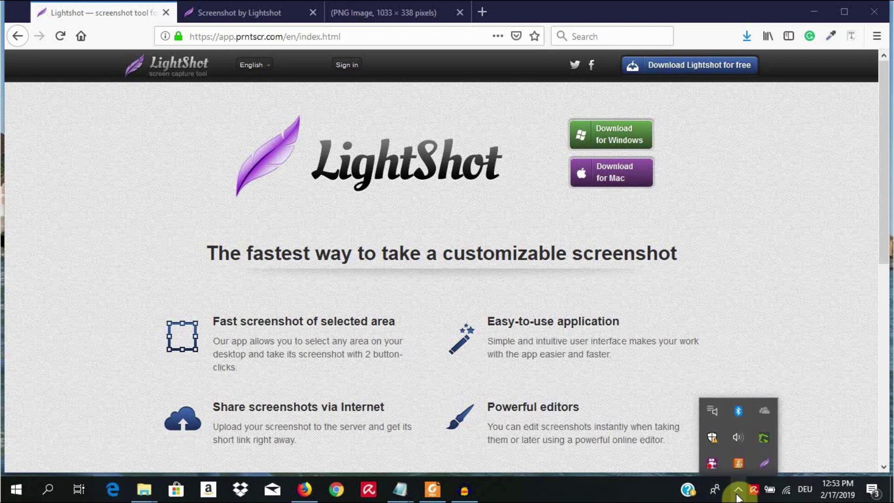
{"action": "right_click", "coordinate": [764, 463]}
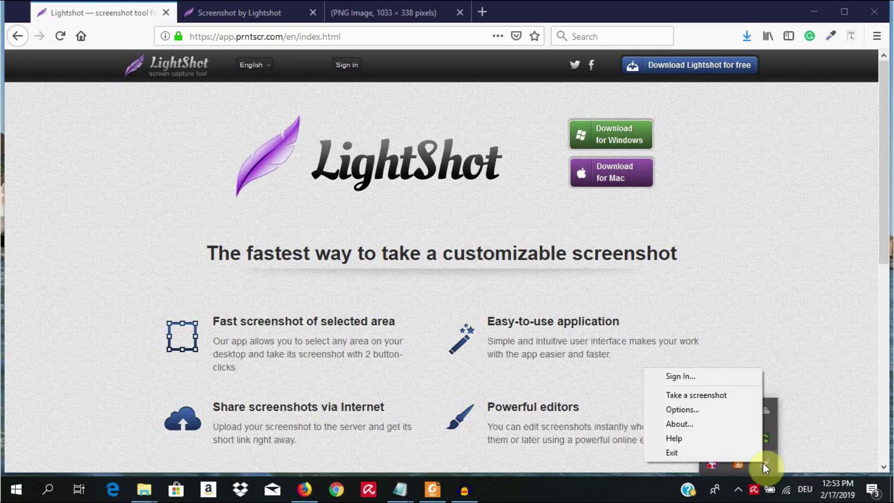
{"action": "left_click", "coordinate": [714, 414]}
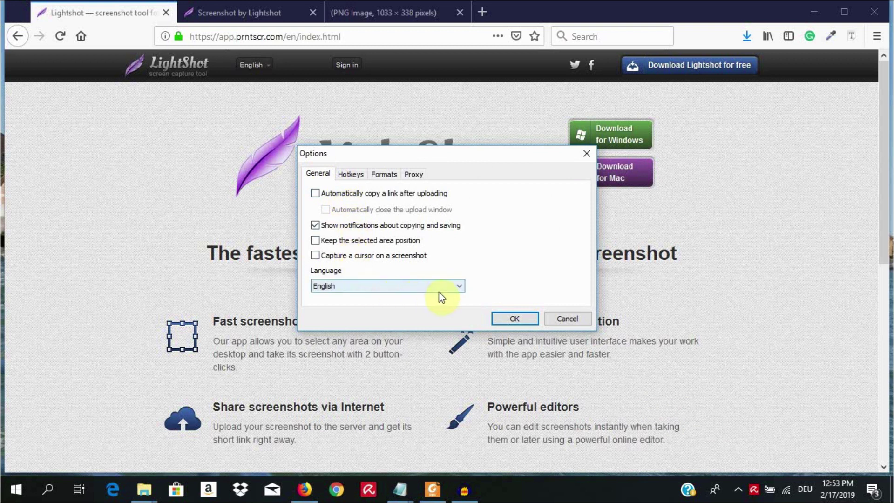
Check the interface language list, then view the hotkeys with DRUCK as the general hotkey
{"action": "left_click", "coordinate": [455, 289]}
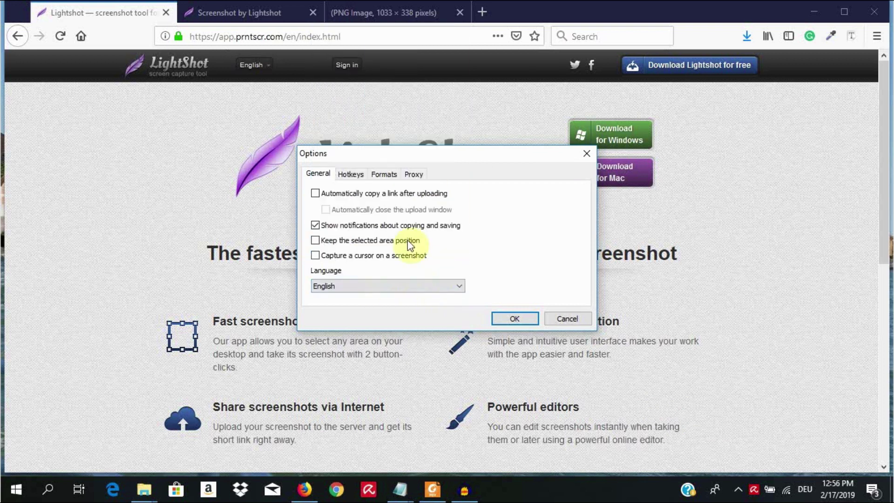
{"action": "left_click", "coordinate": [356, 174]}
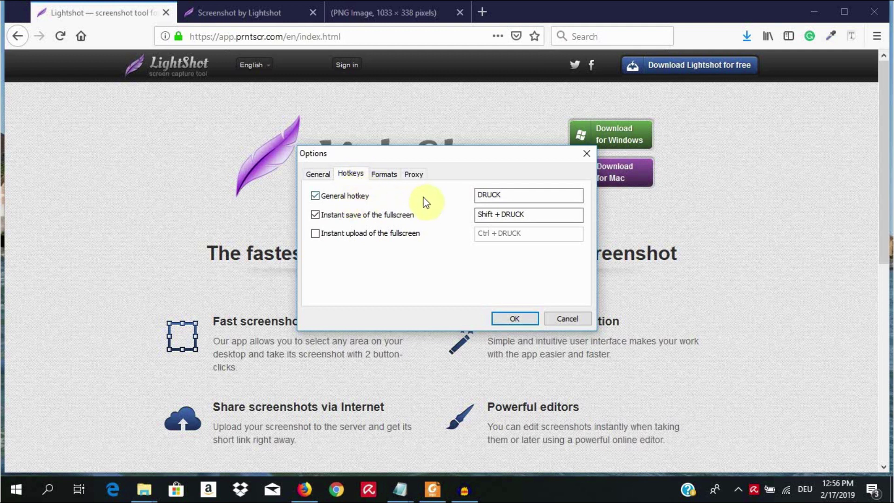
{"action": "left_click", "coordinate": [498, 198]}
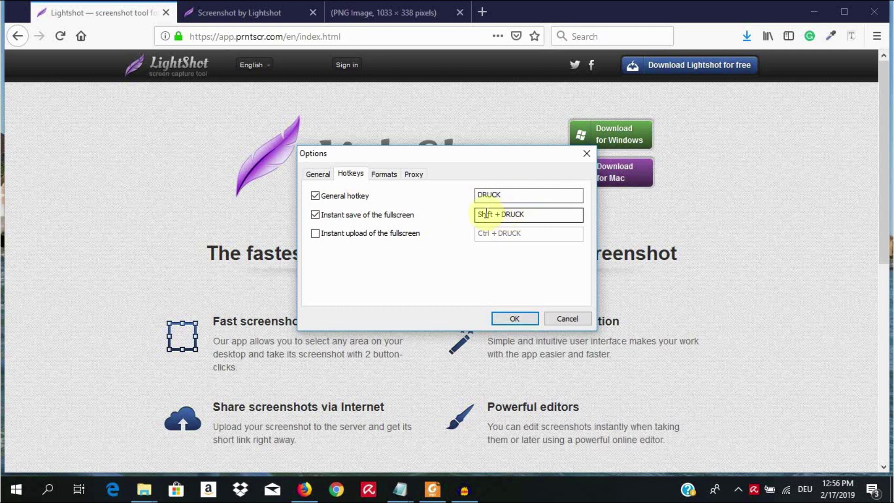
Keep PNG as the upload format and check that the system proxy settings are used
{"action": "left_click", "coordinate": [390, 177]}
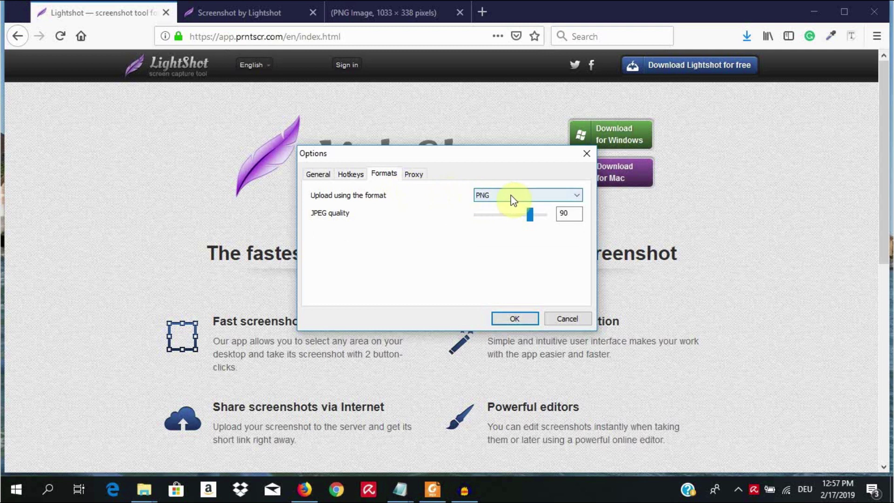
{"action": "left_click", "coordinate": [571, 198]}
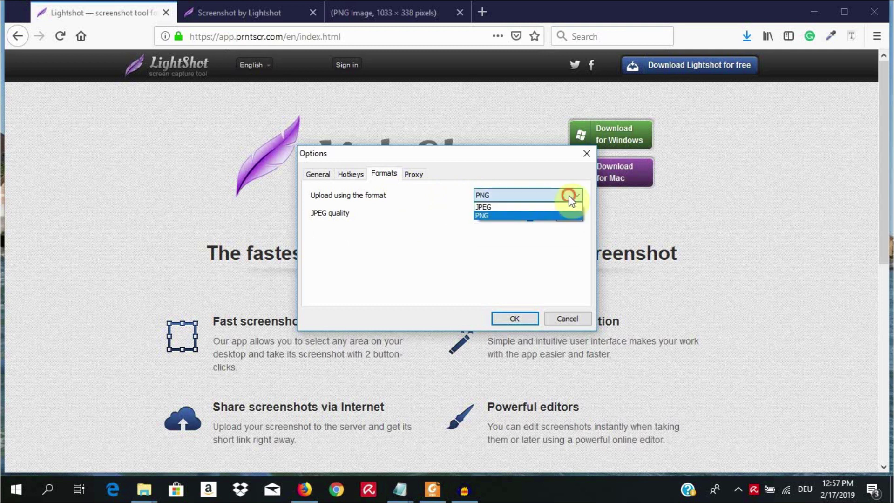
{"action": "left_click", "coordinate": [568, 195]}
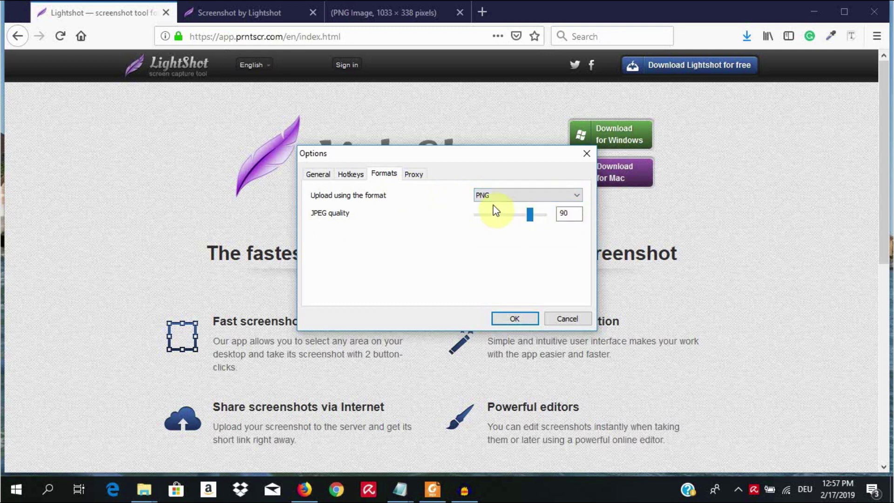
{"action": "left_click", "coordinate": [421, 178]}
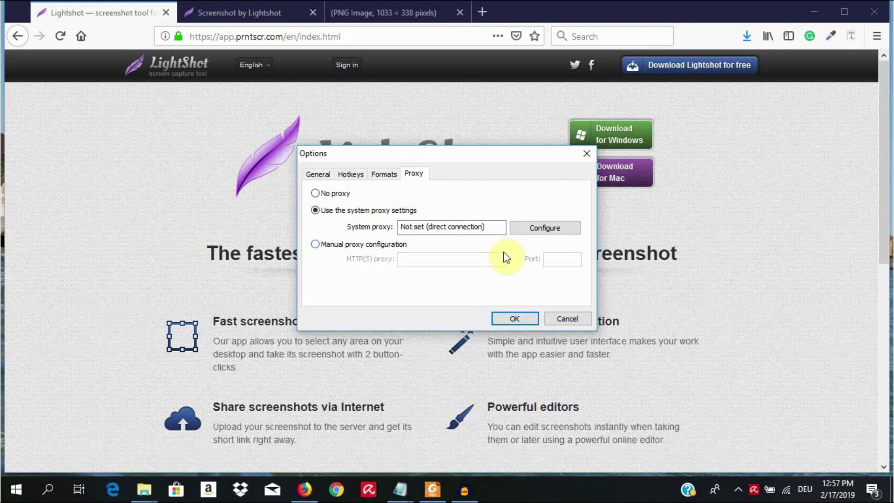
Close Options and switch Firefox to the uploaded screenshot's standalone 1033 × 338 PNG image
{"action": "left_click", "coordinate": [514, 318]}
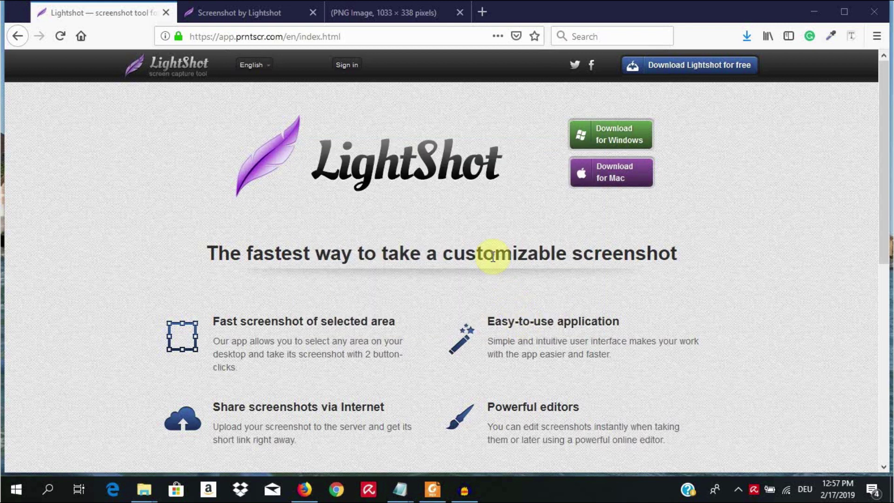
{"action": "left_click", "coordinate": [275, 21]}
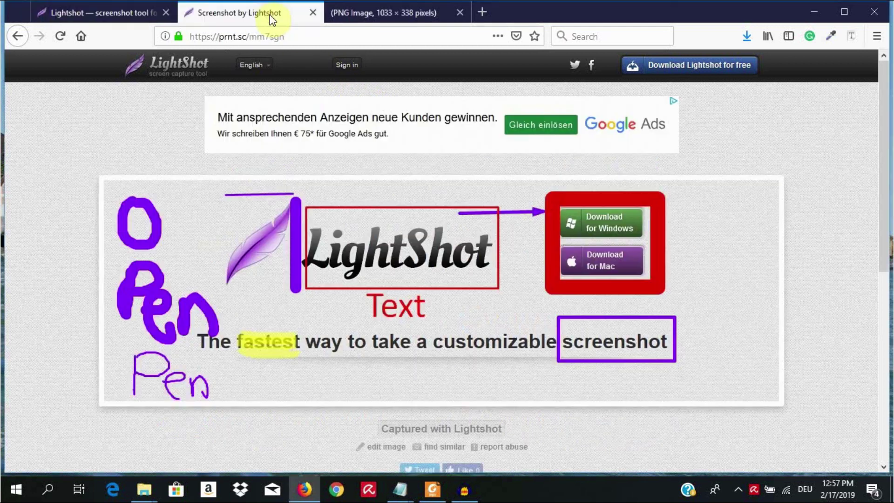
{"action": "left_click", "coordinate": [369, 20]}
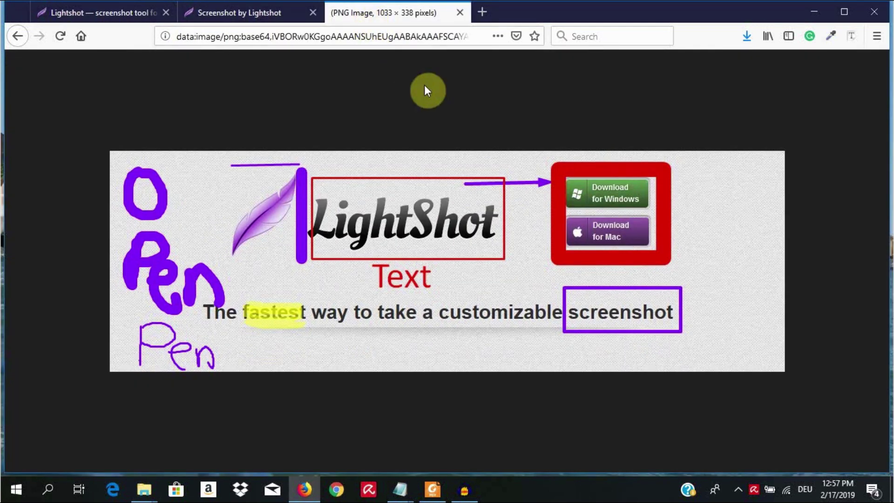
Bring up the image's context menu with its copy and save options
{"action": "right_click", "coordinate": [530, 217]}
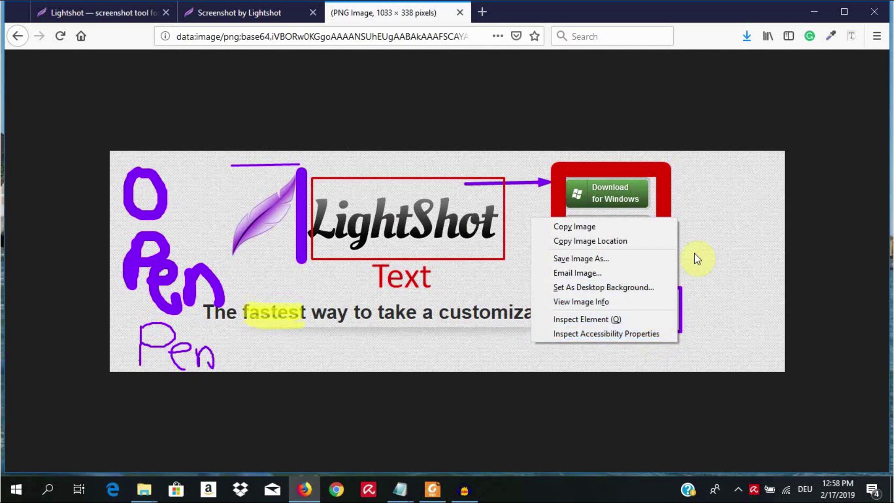
{"action": "left_click", "coordinate": [702, 238]}
{"action": "right_click", "coordinate": [724, 192]}
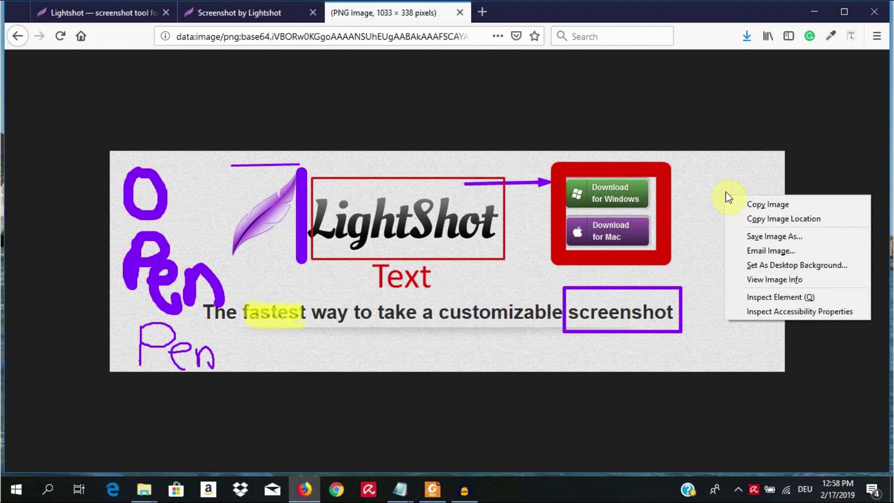